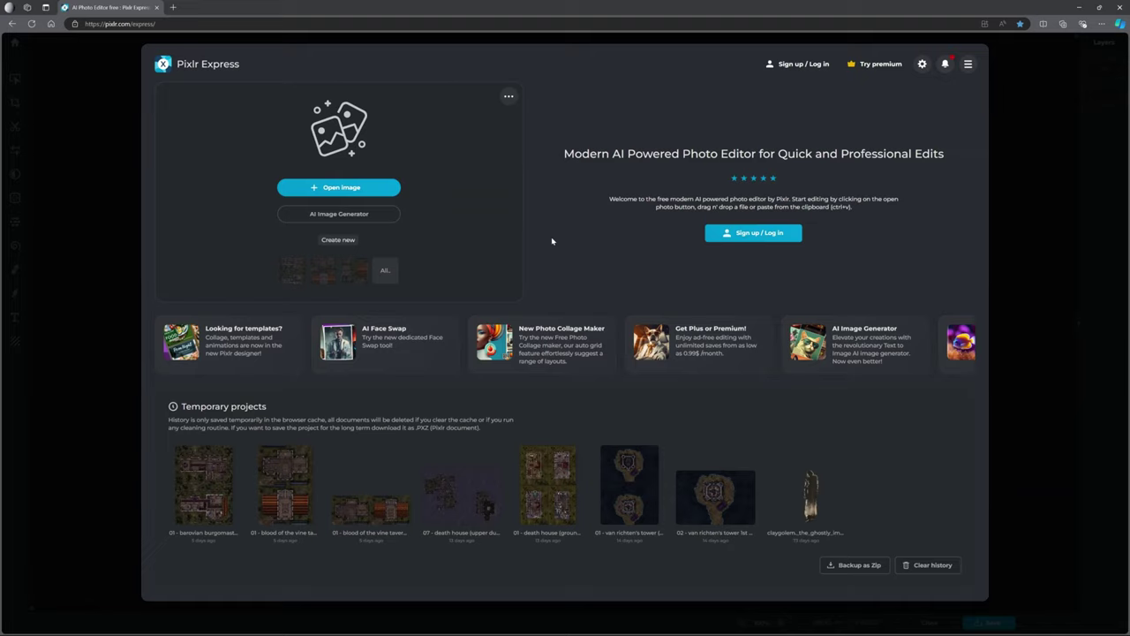
Open the Ground Floor map from D&D > Curse of Strahd > Scenes > Vallaki > Wachterhaus.
click(336, 187)
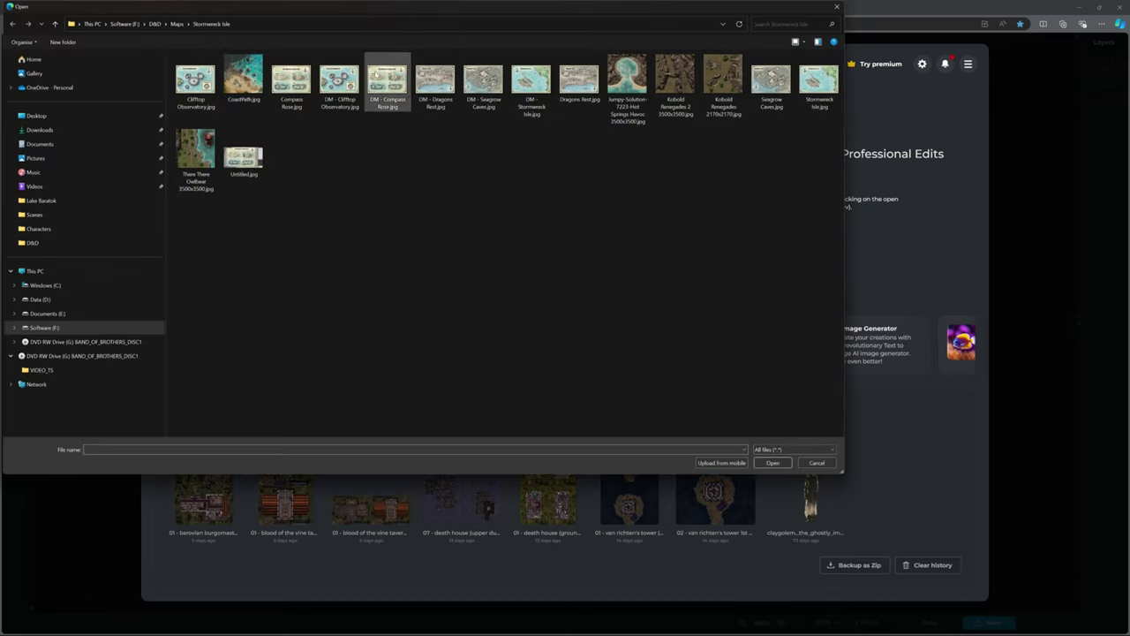
drag(379, 12, 484, 108)
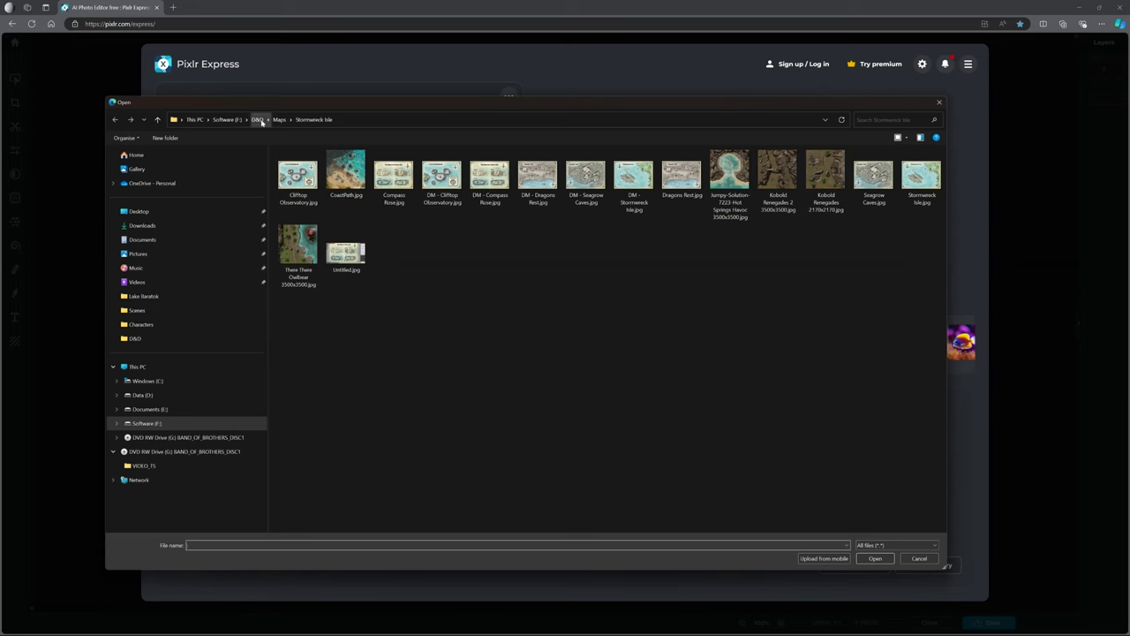
click(257, 119)
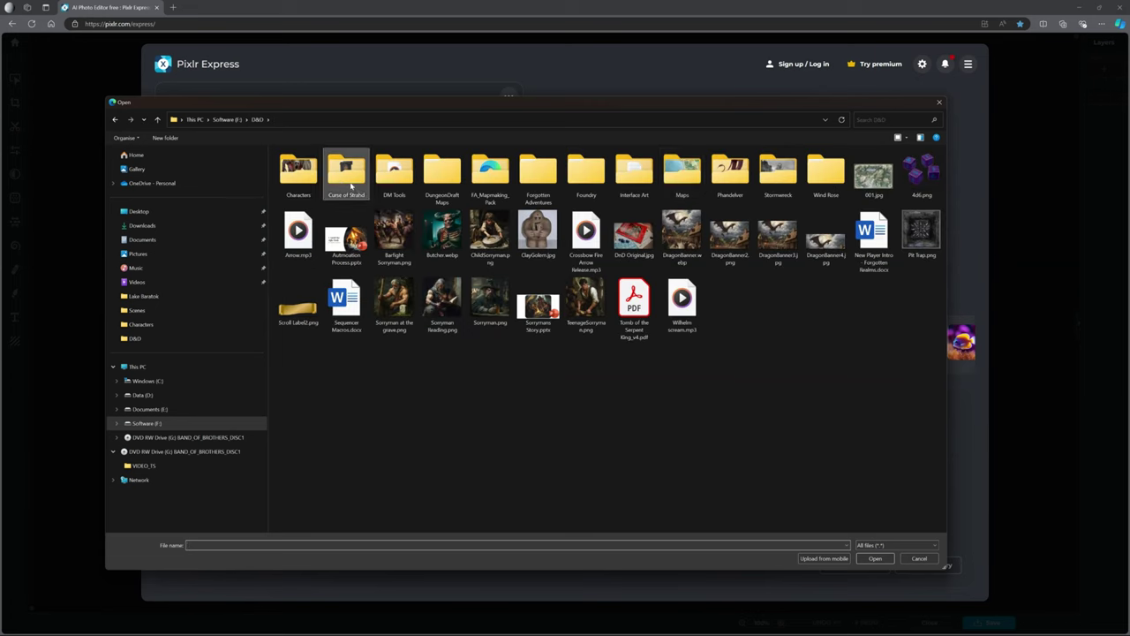
double_click(349, 181)
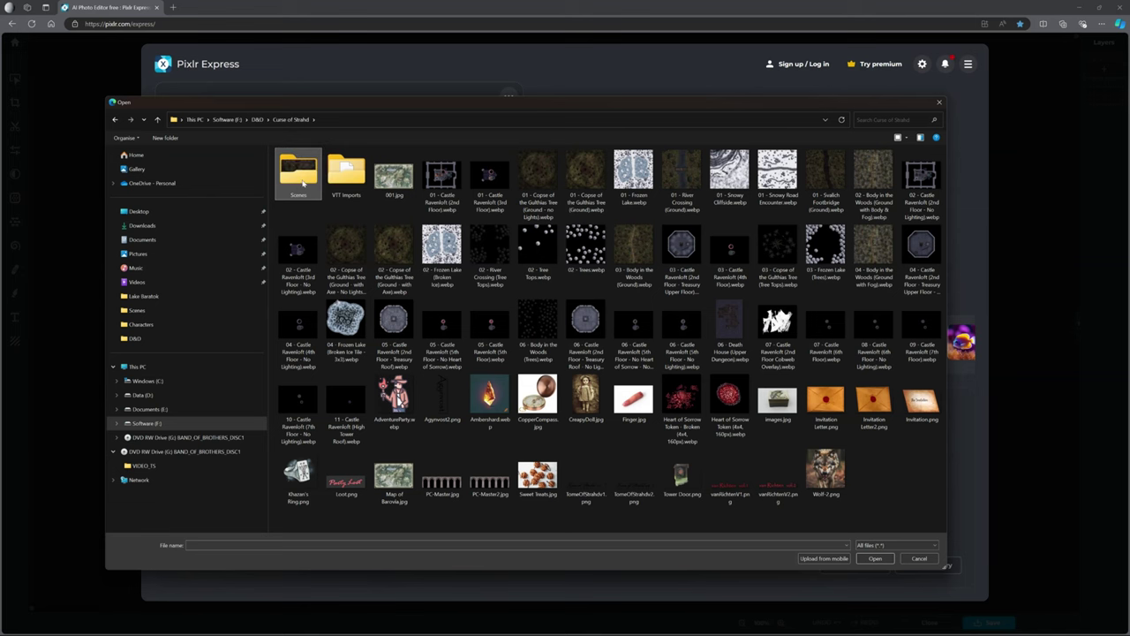
double_click(303, 182)
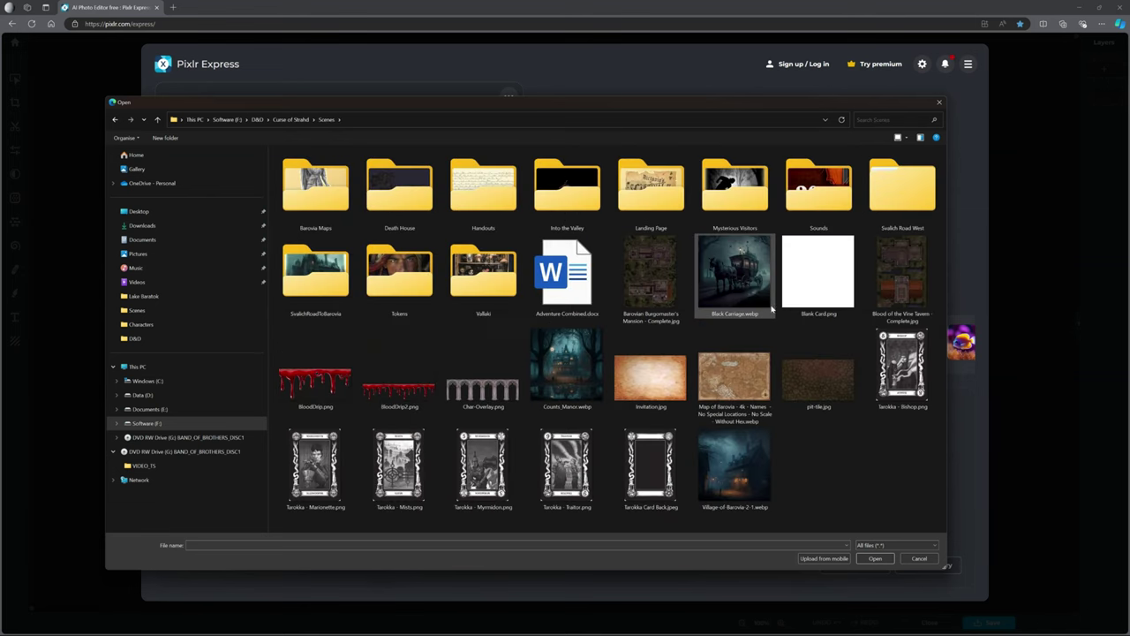
double_click(483, 281)
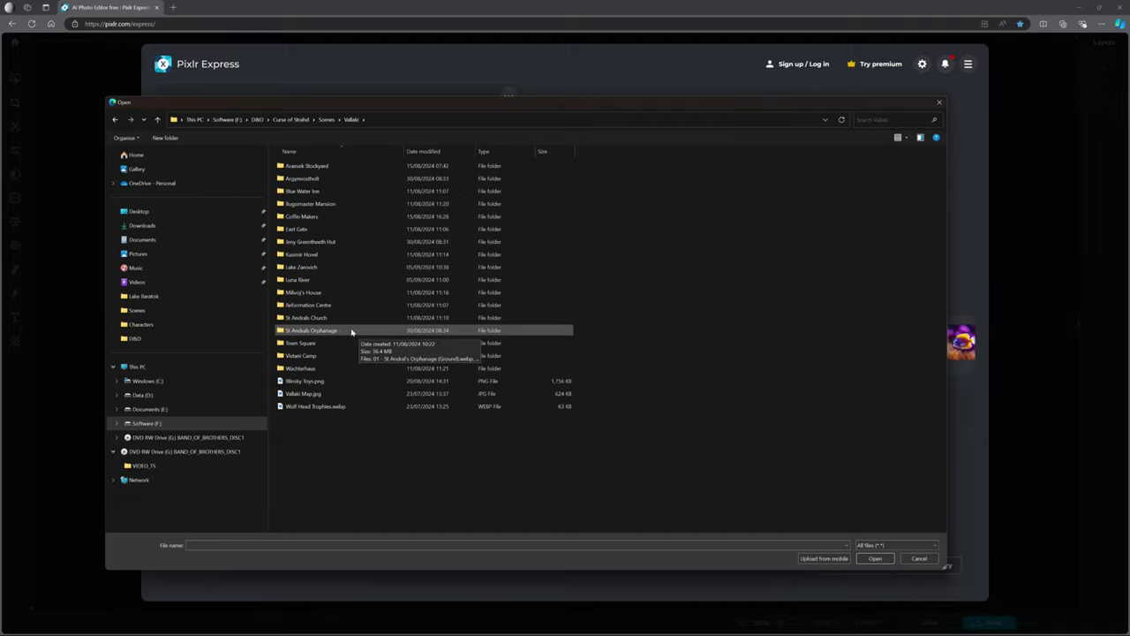
double_click(327, 368)
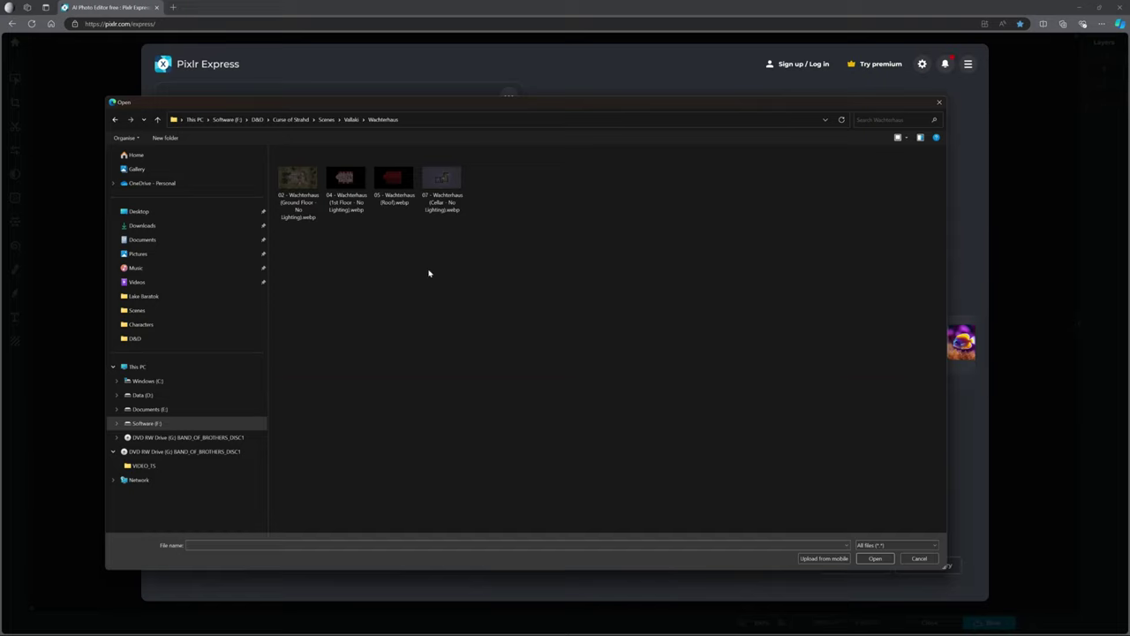
click(306, 187)
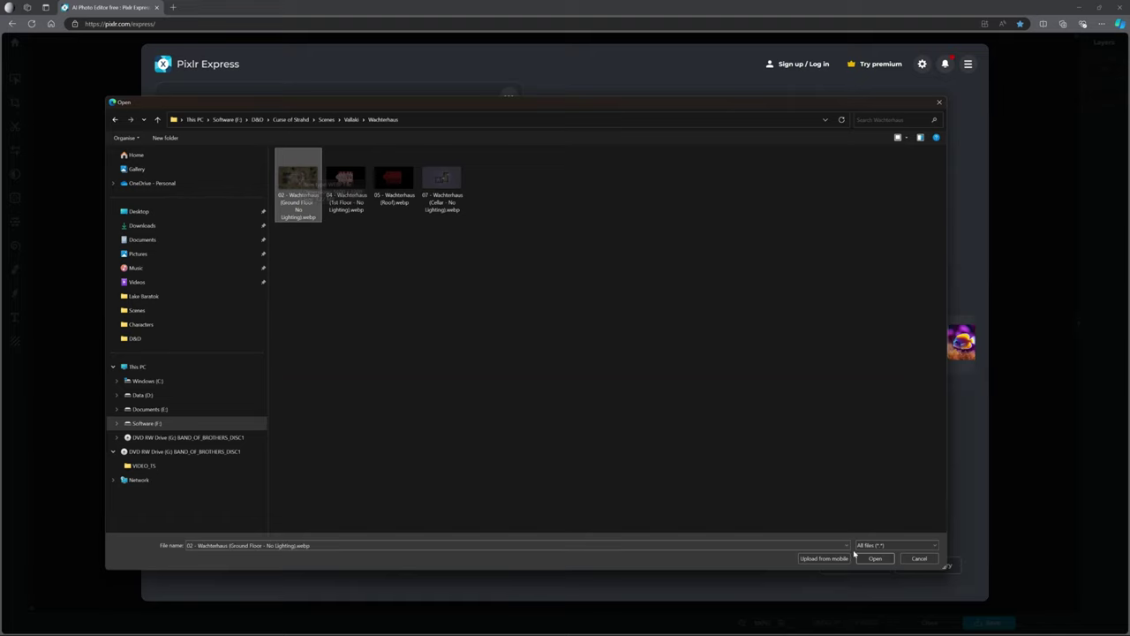
click(873, 559)
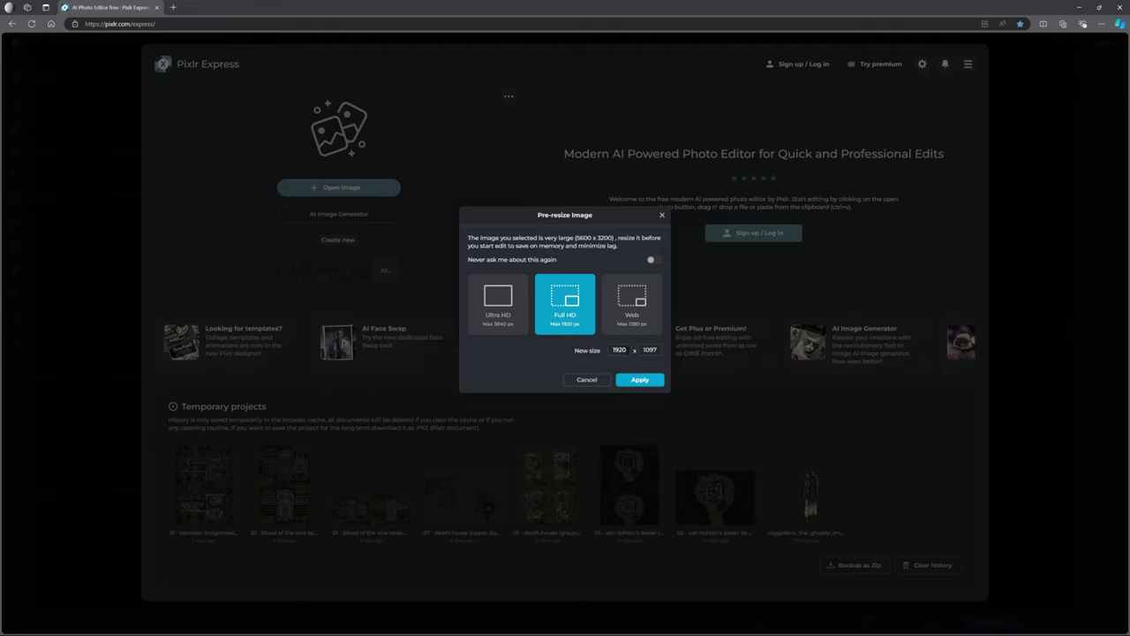
Load the map at its full 5600 pixel width and close the ad-blocker notice.
double_click(620, 350)
text(5600)
click(581, 360)
click(644, 382)
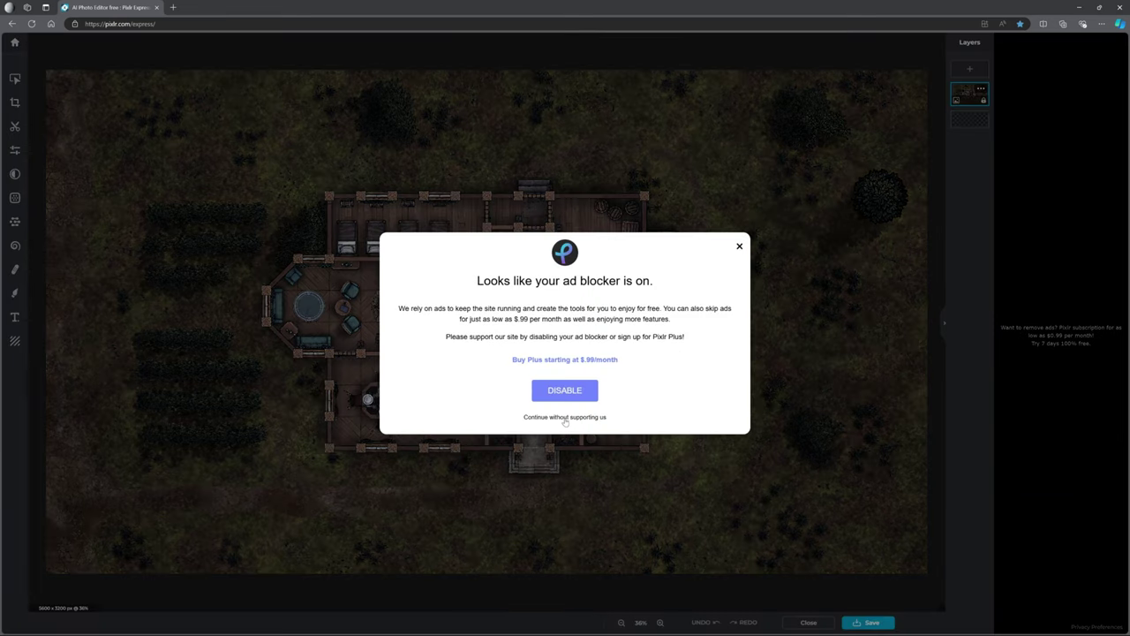
click(740, 245)
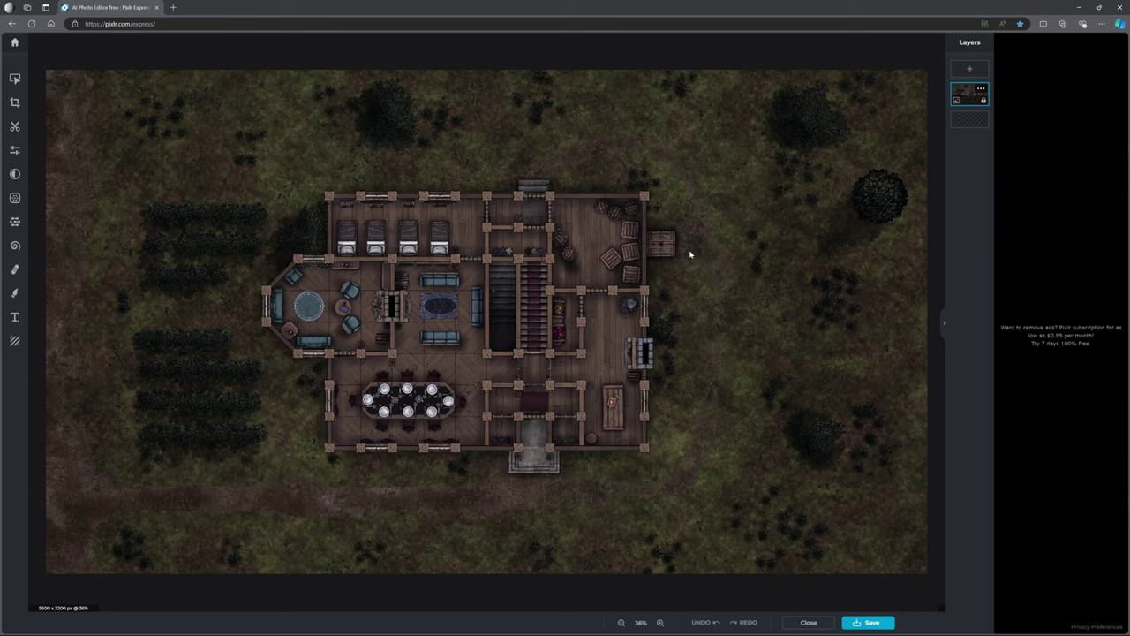
scroll(690, 255, down, 3)
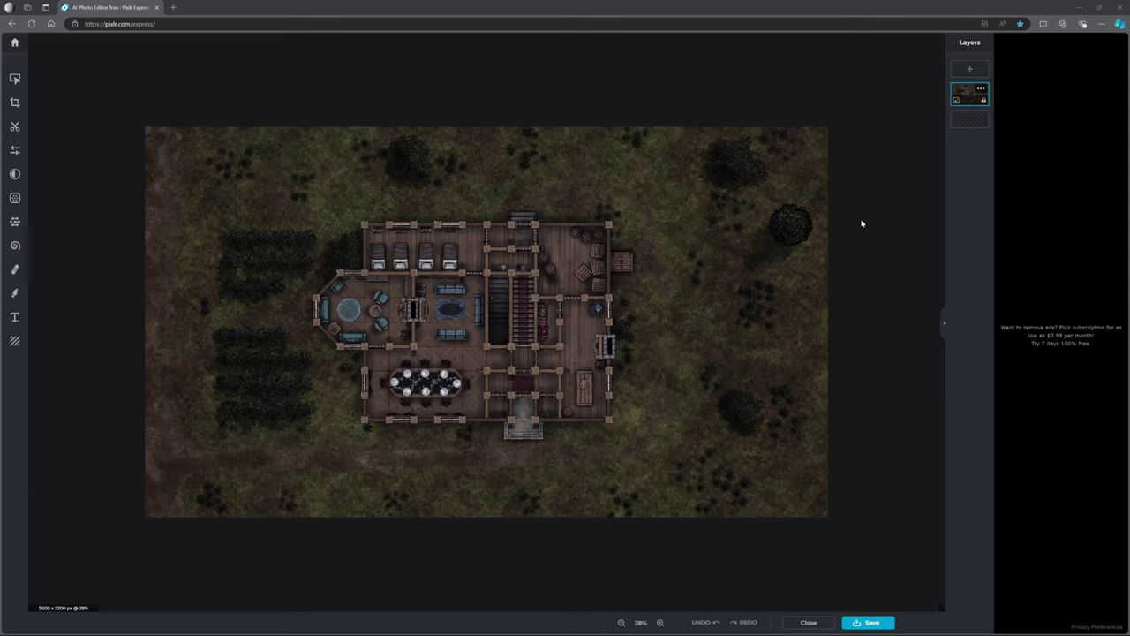
Enlarge the canvas height to 6400 using Crop > Canvas size.
click(15, 127)
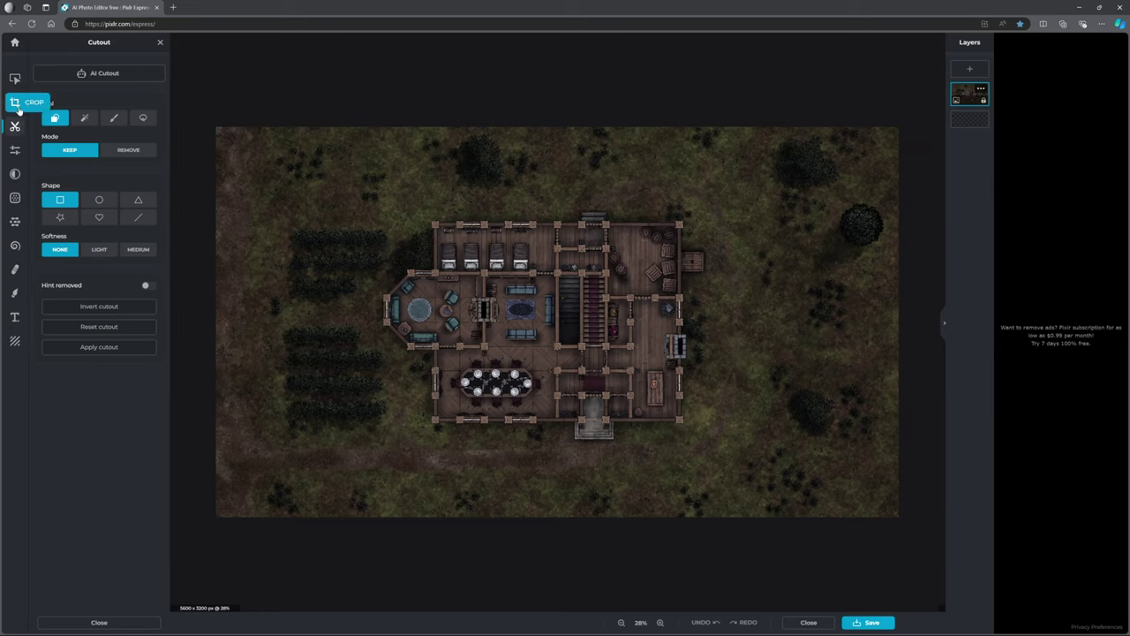
click(16, 103)
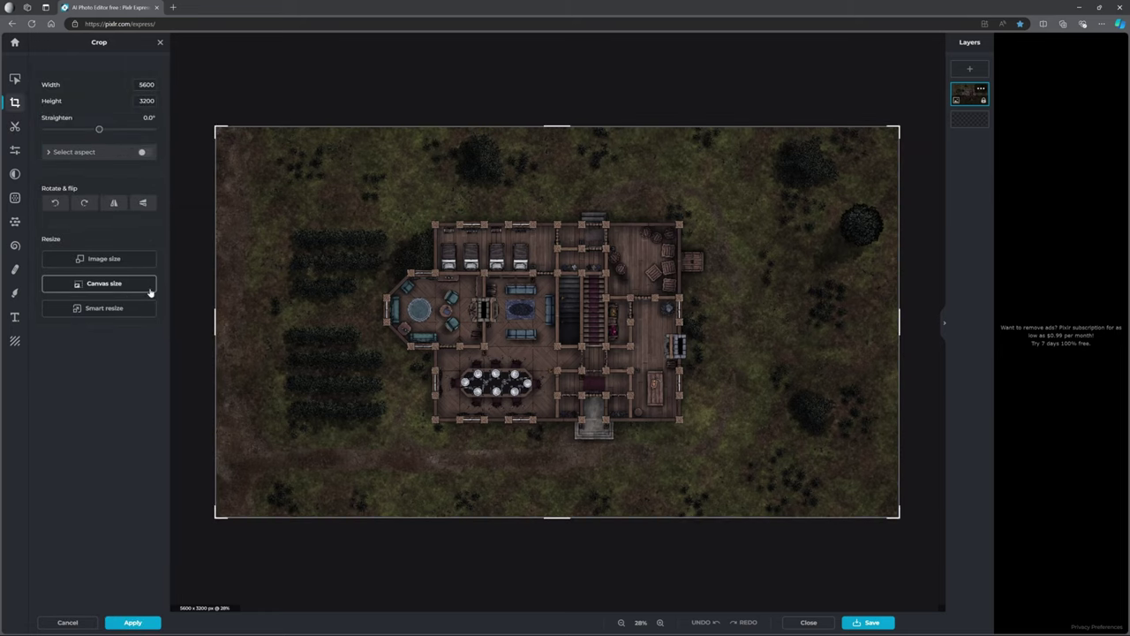
click(103, 284)
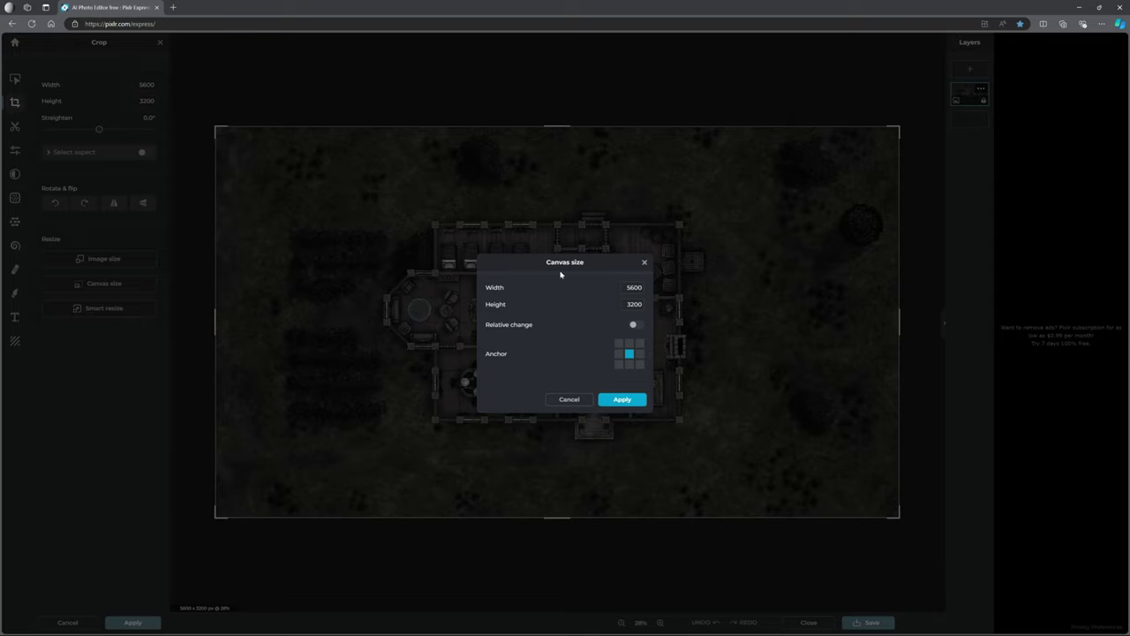
click(628, 304)
key(BackSpace)
text(6)
key(Delete)
text(4)
click(629, 400)
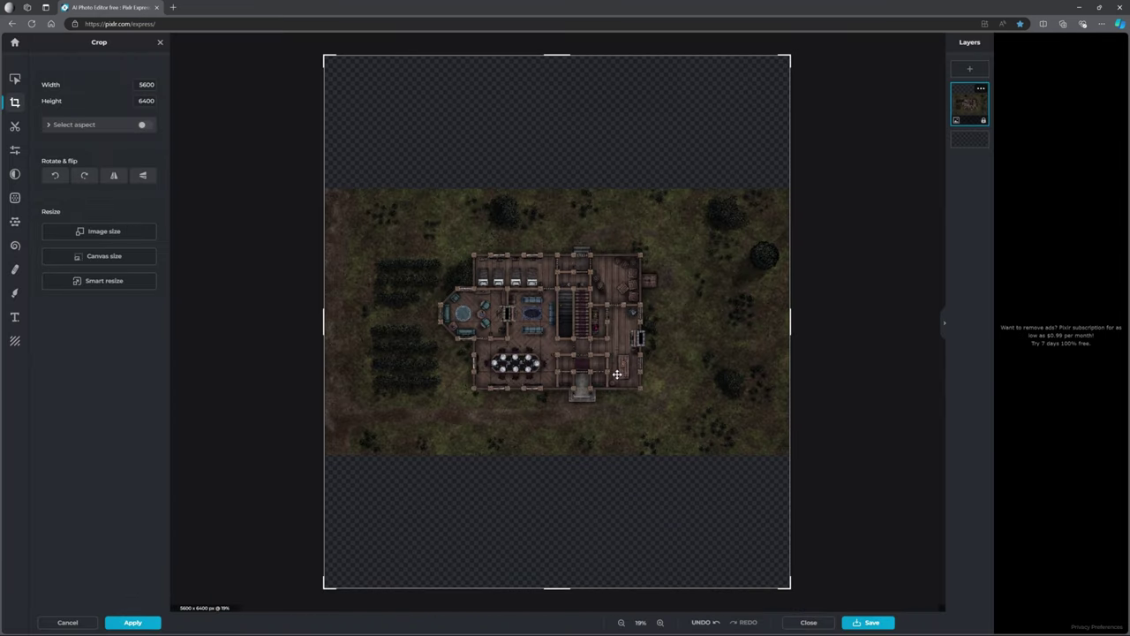
Undo, then redo the 6400 height with the map anchored to the top.
key(ctrl+z)
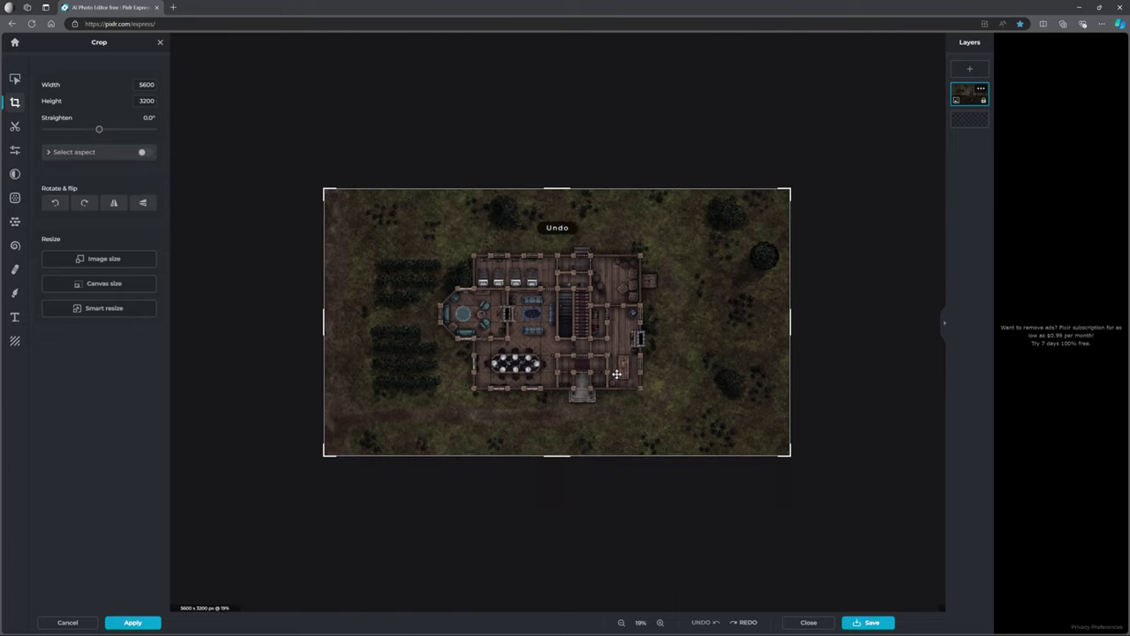
click(103, 283)
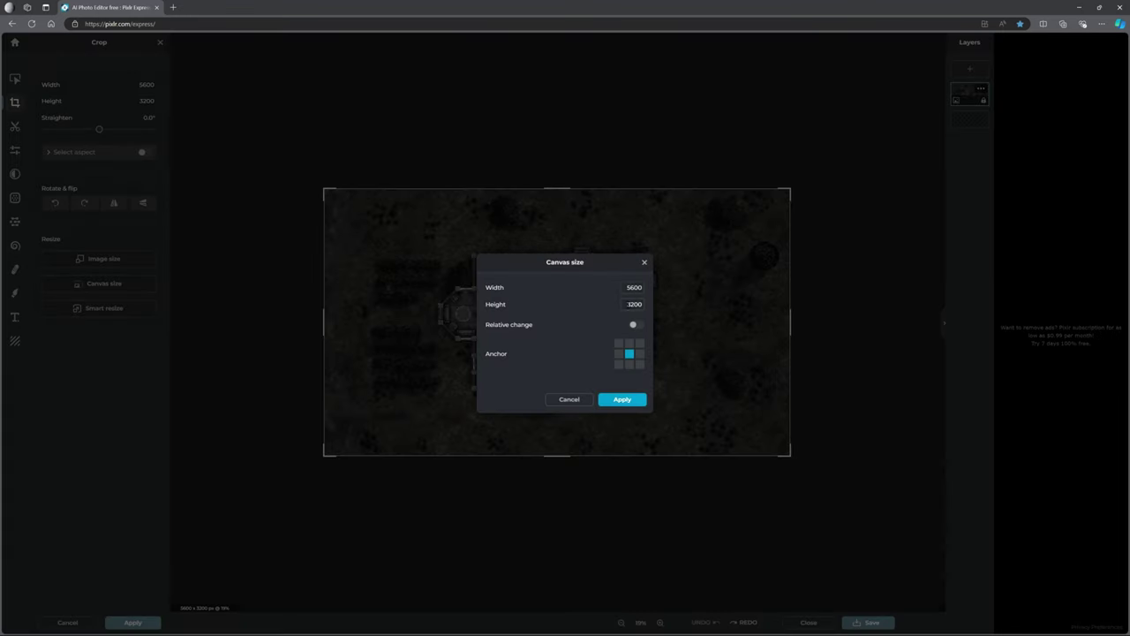
click(630, 304)
click(583, 356)
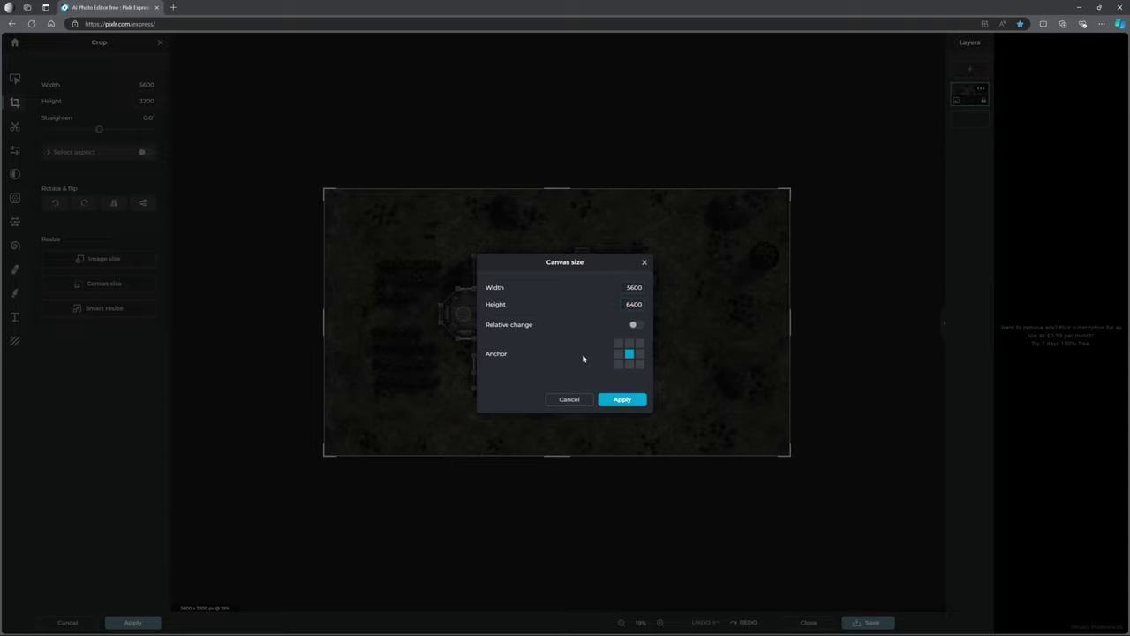
click(630, 343)
click(623, 400)
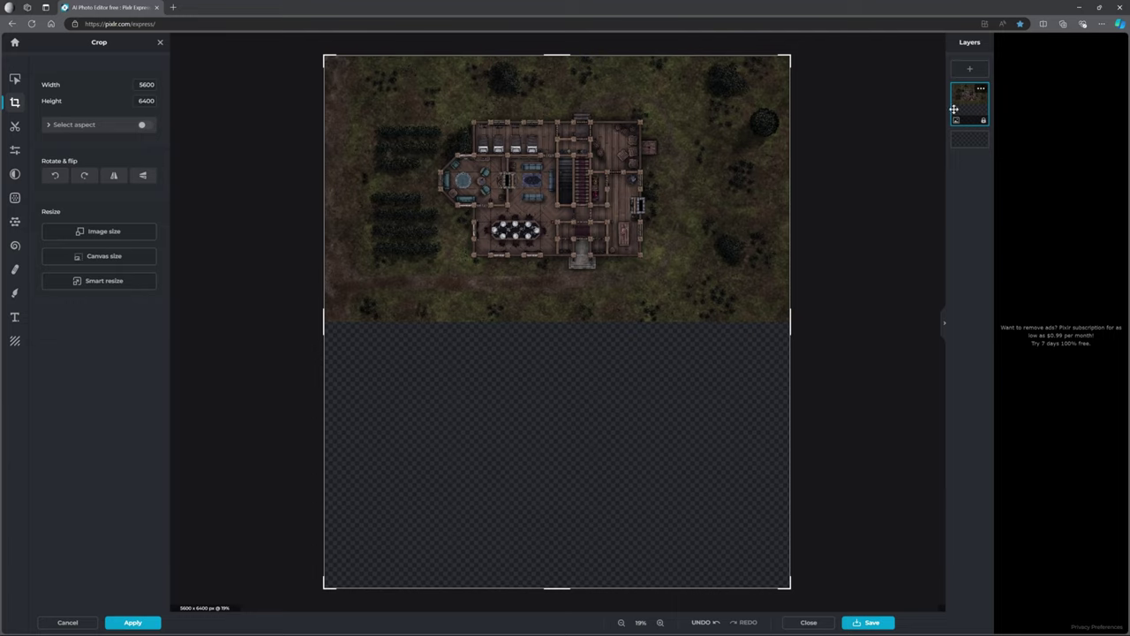
click(970, 68)
Add the 1st Floor map as an image layer, moved and resized to fill the bottom half.
click(528, 341)
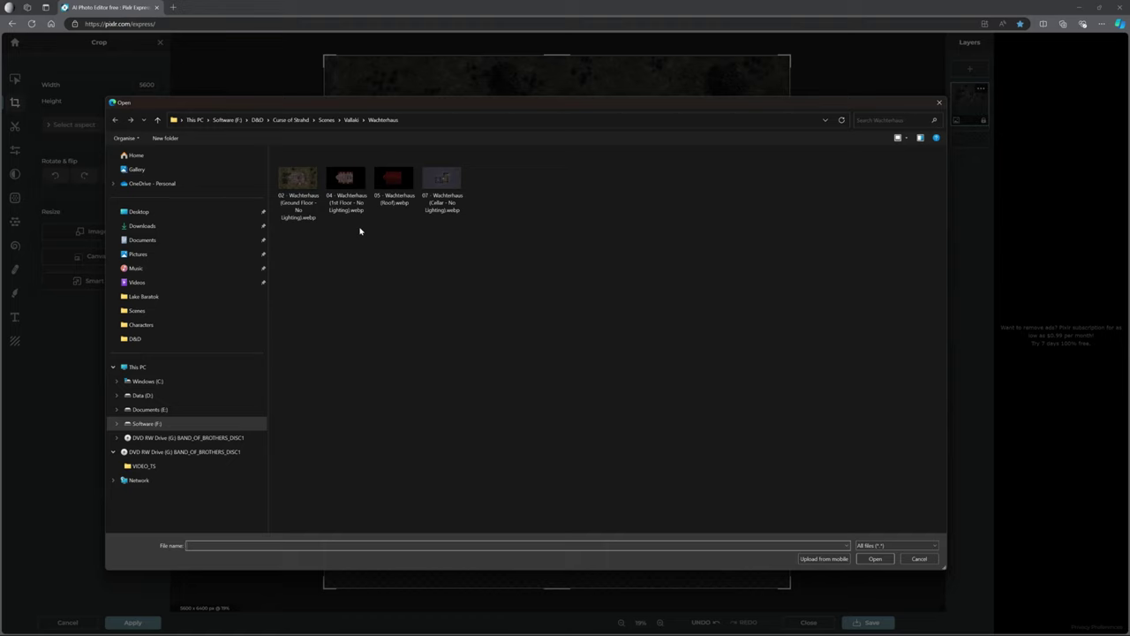
click(348, 194)
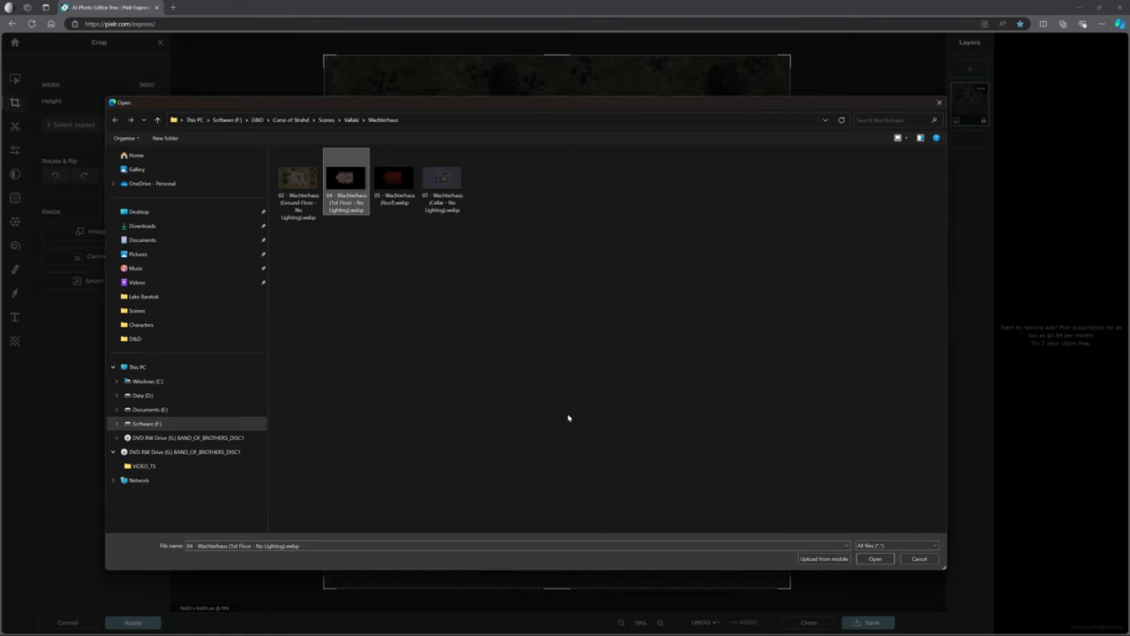
click(861, 557)
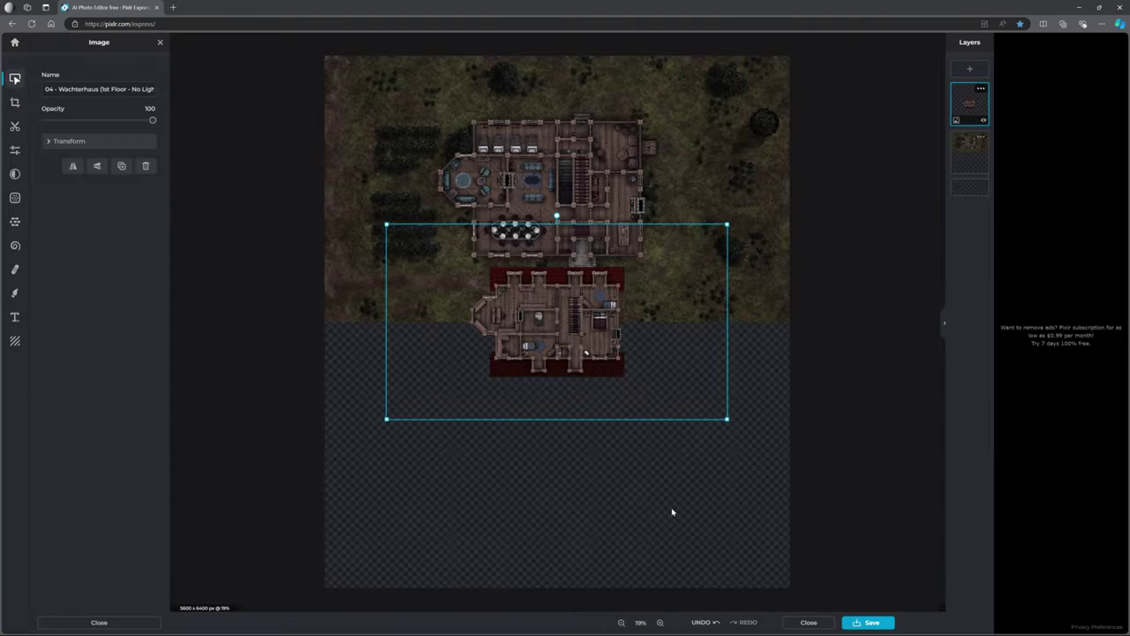
drag(565, 335, 504, 434)
drag(664, 516, 787, 580)
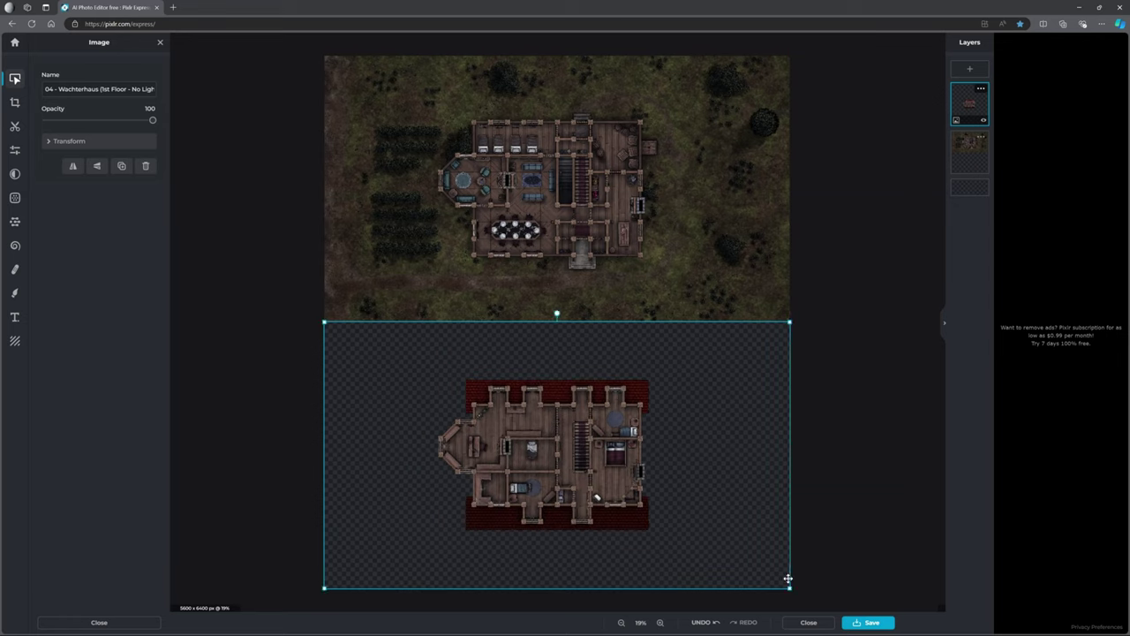
click(878, 456)
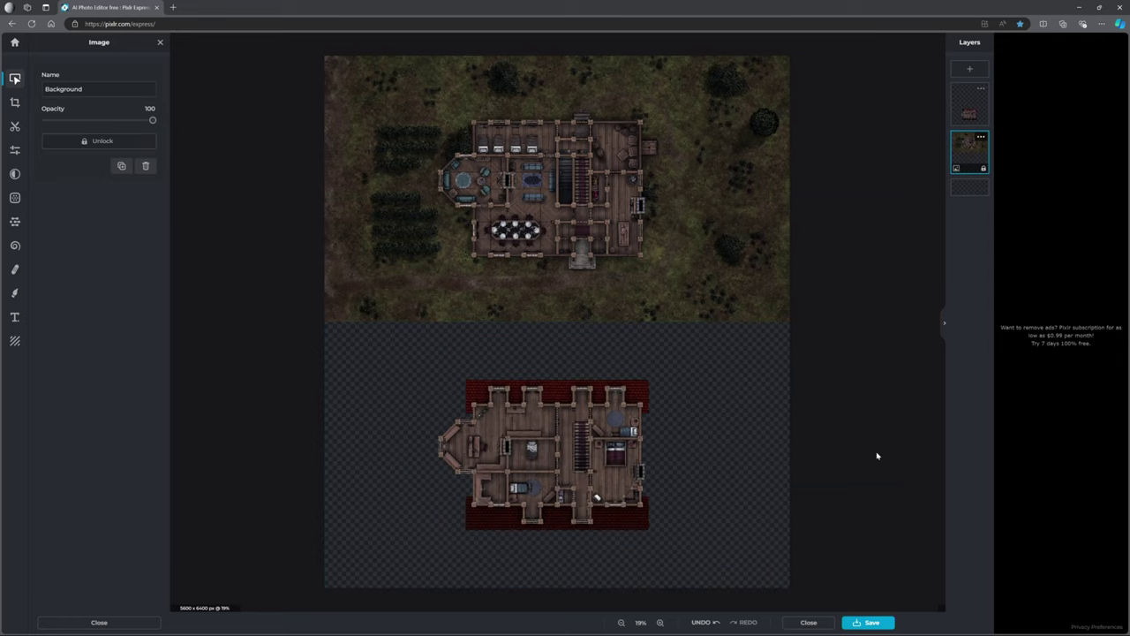